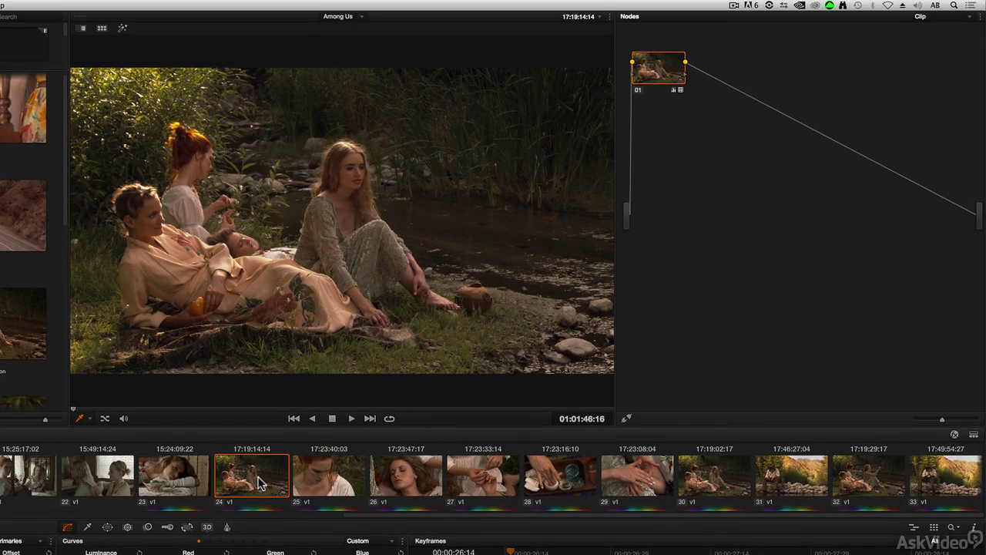
Examine the outdoor shots in clips 25 to 30 one by one, and return to clip 24
left_click(332, 482)
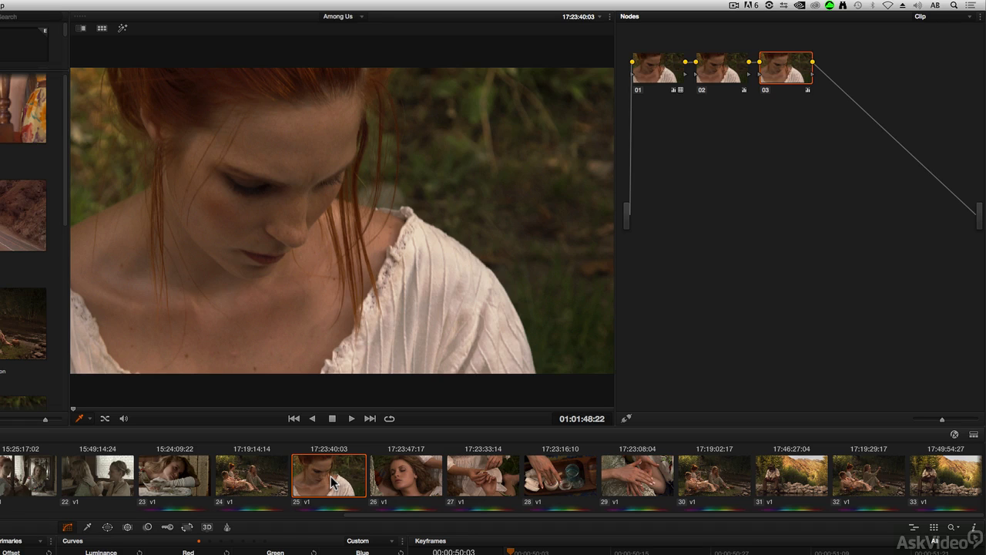
left_click(410, 479)
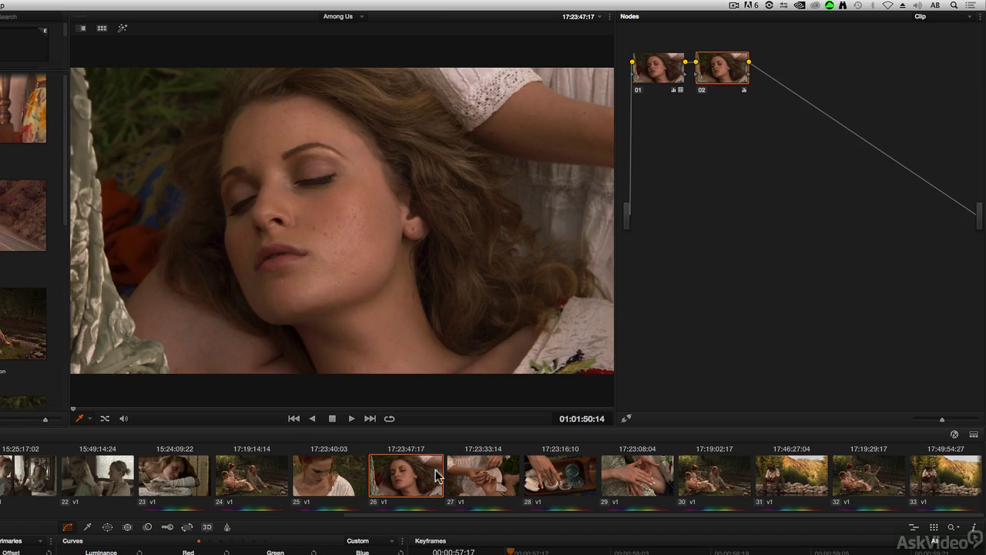
left_click(473, 480)
left_click(566, 482)
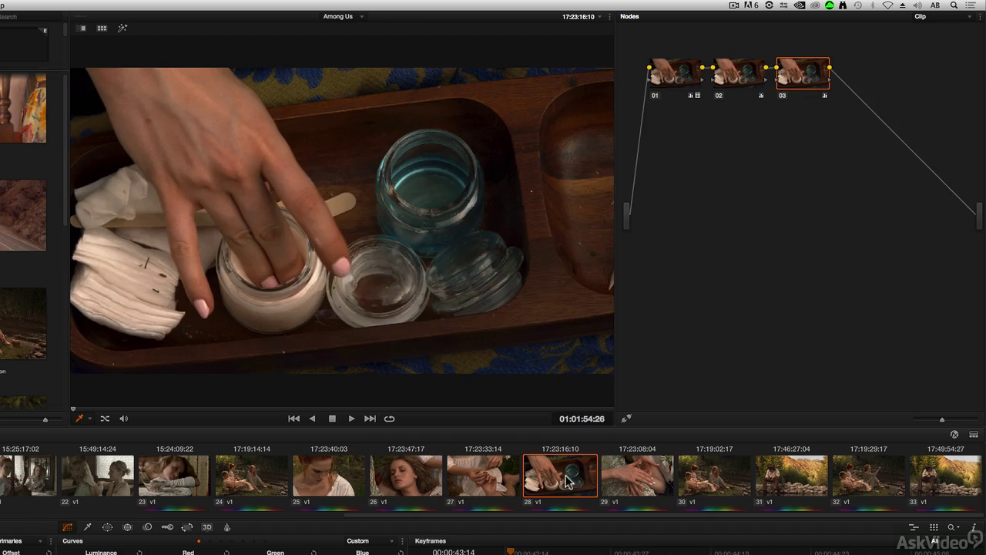
left_click(633, 484)
left_click(708, 485)
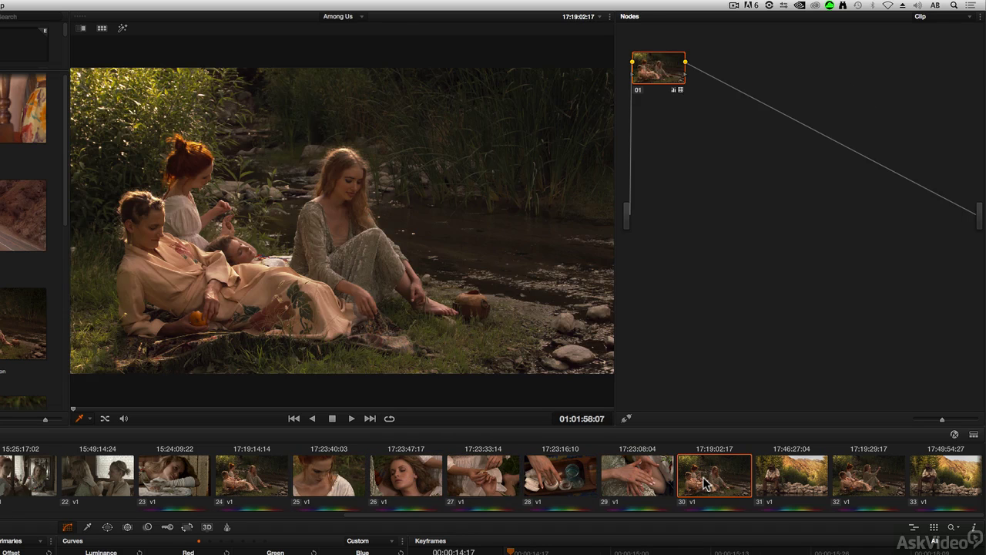
left_click(253, 484)
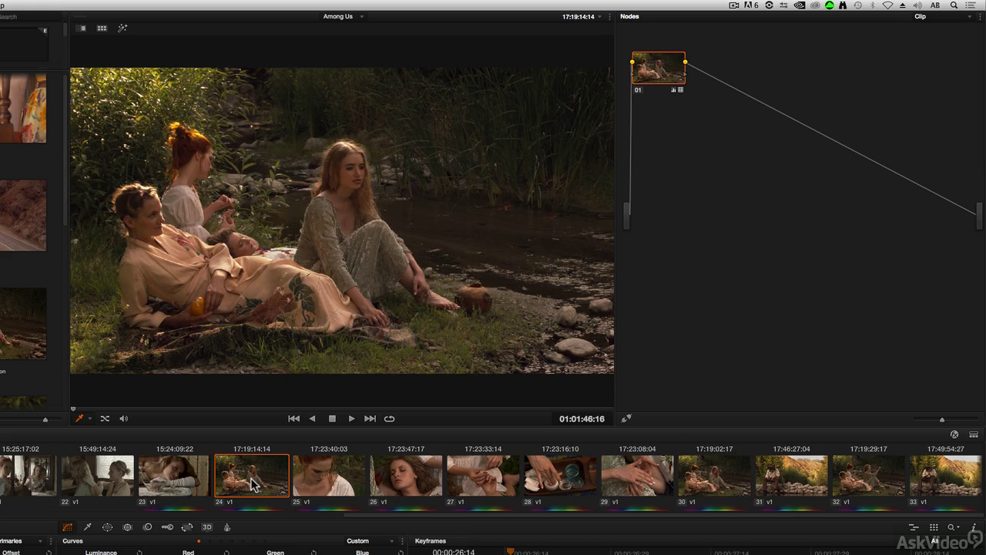
left_click(402, 477, "super")
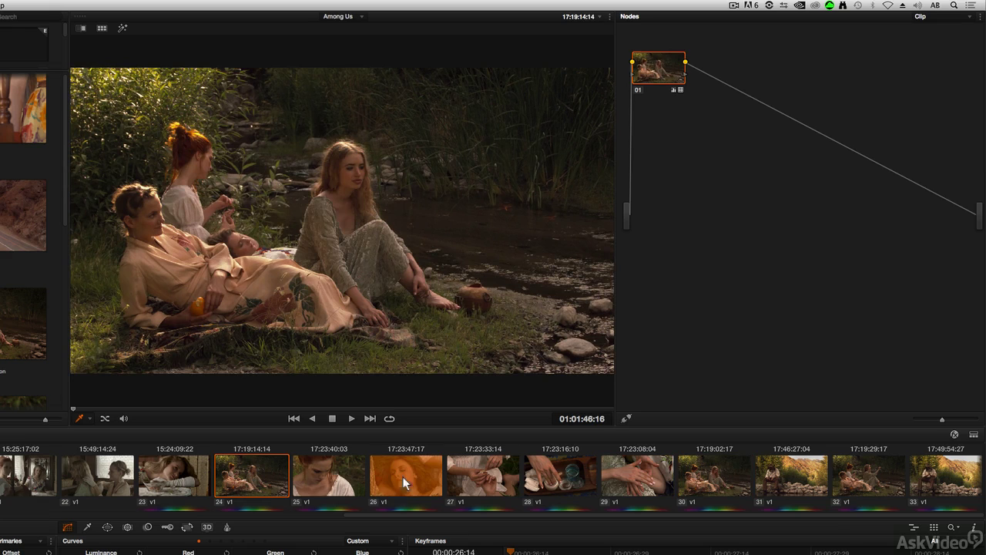
left_click(637, 479, "super")
left_click(780, 477, "super")
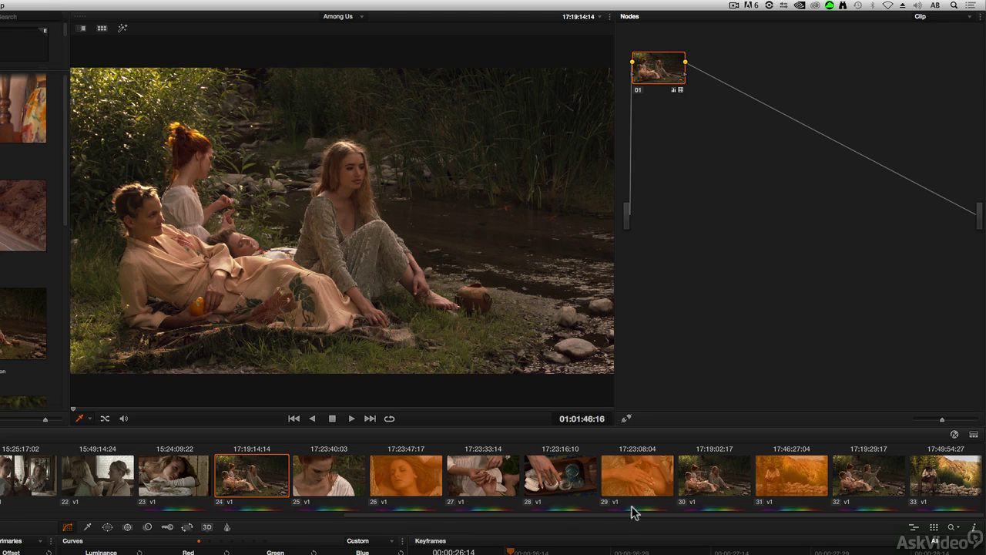
Group clips 24 to 29 in a new group named "outdoor scene"
left_click(262, 481)
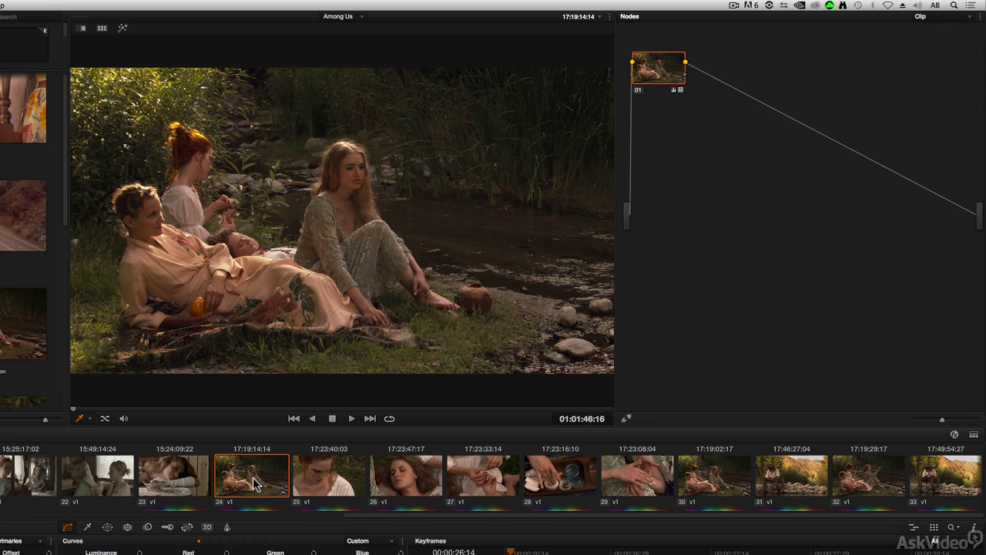
left_click(647, 482, "shift")
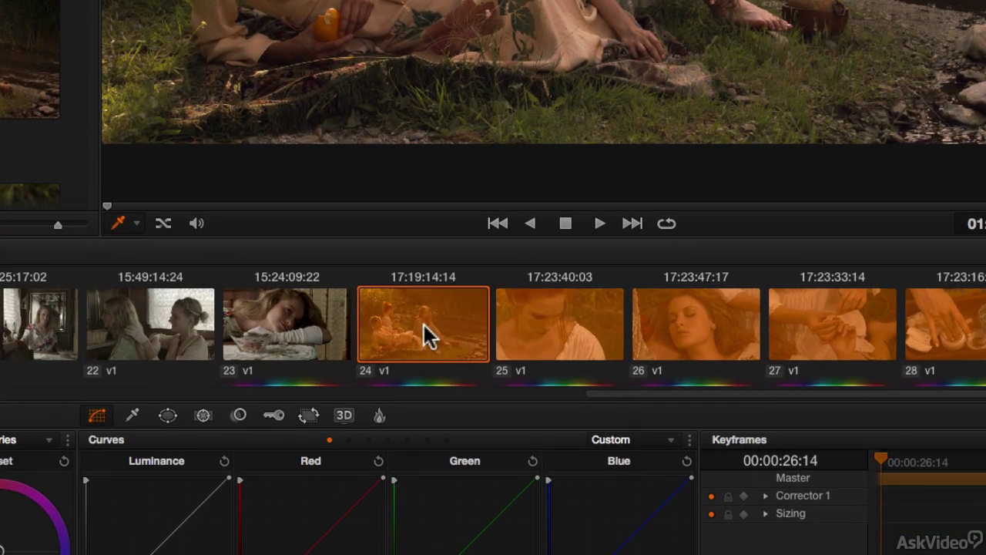
right_click(429, 337)
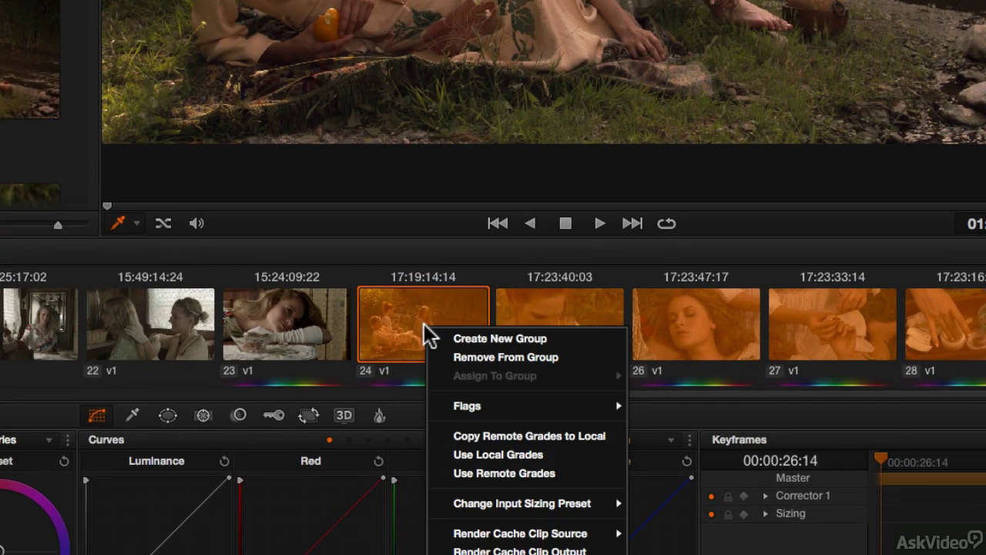
left_click(470, 339)
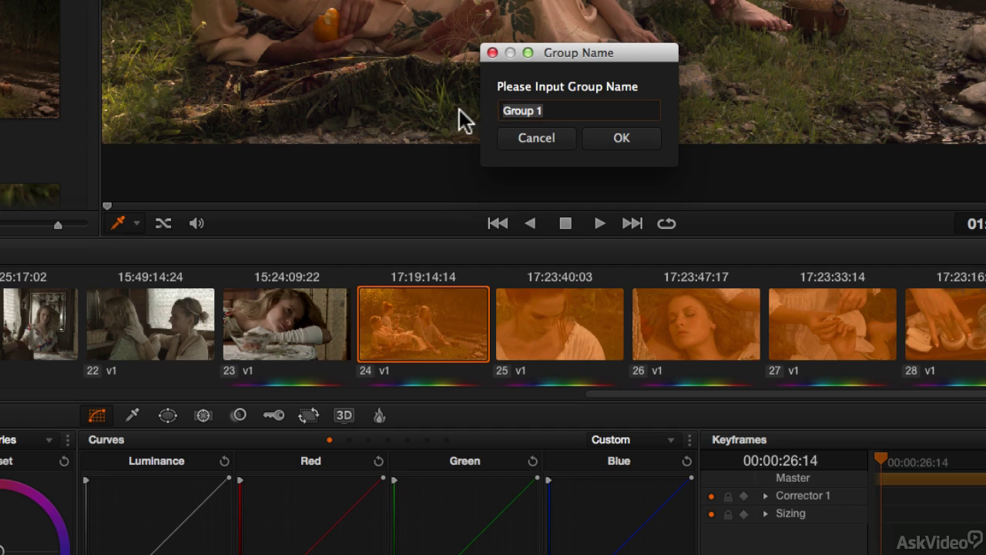
type("out")
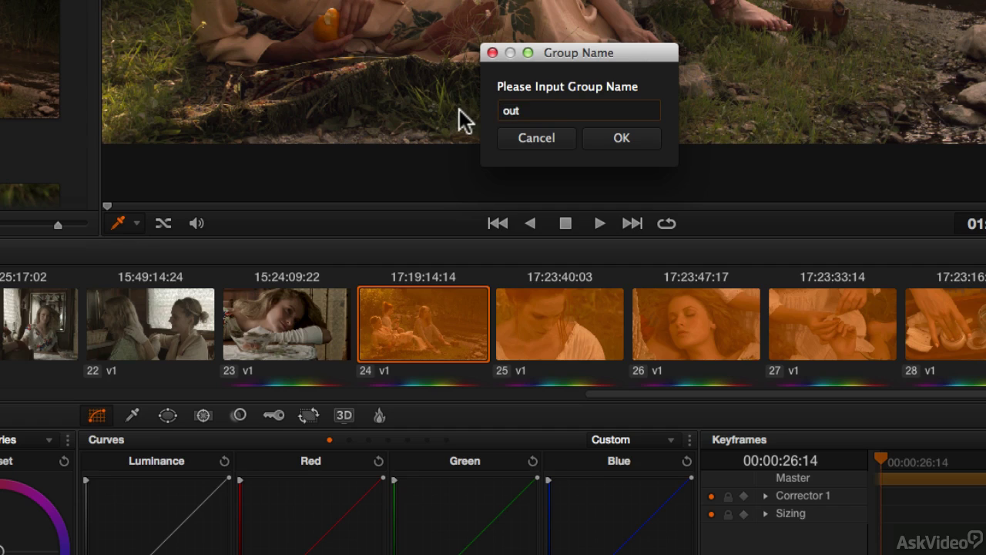
type("door scene")
left_click(621, 139)
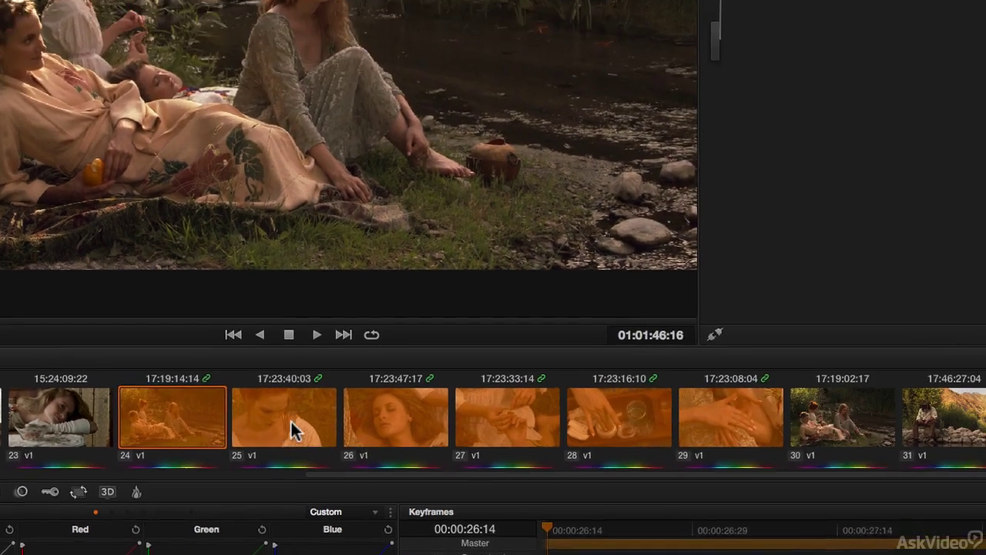
Check the group link markers by visiting several grouped clips and the ungrouped clip 32, and return to clip 24
left_click(570, 329)
left_click(703, 331)
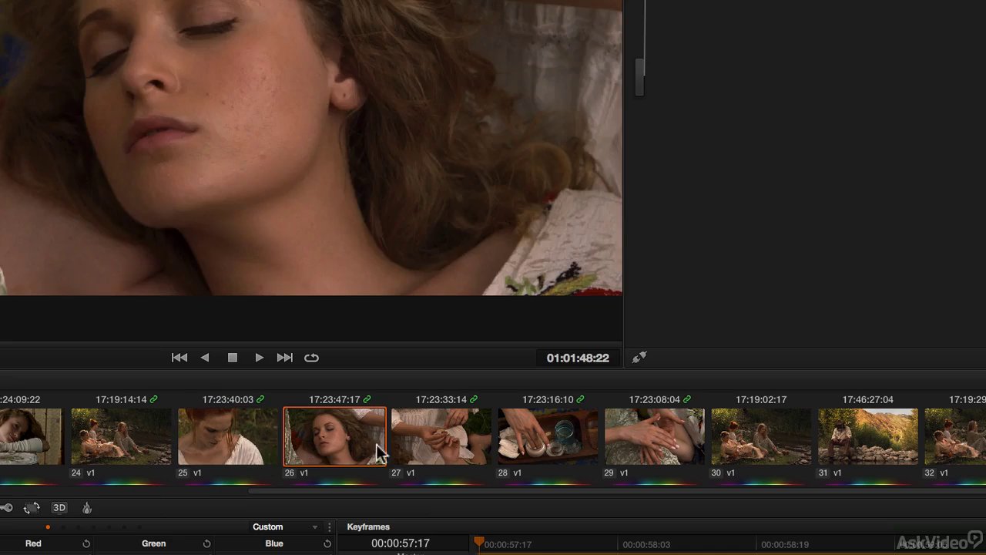
left_click(463, 441)
left_click(333, 444)
left_click(240, 445)
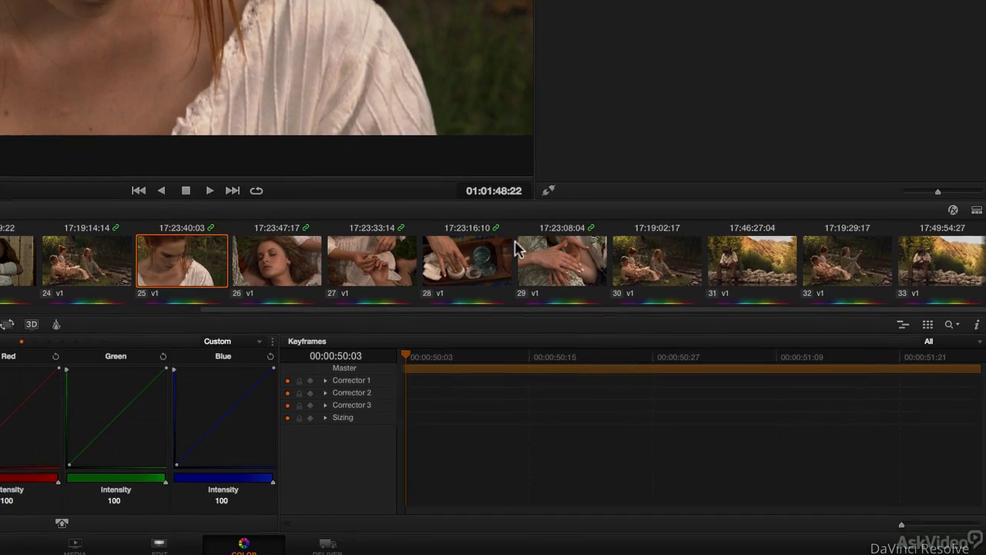
left_click(836, 258)
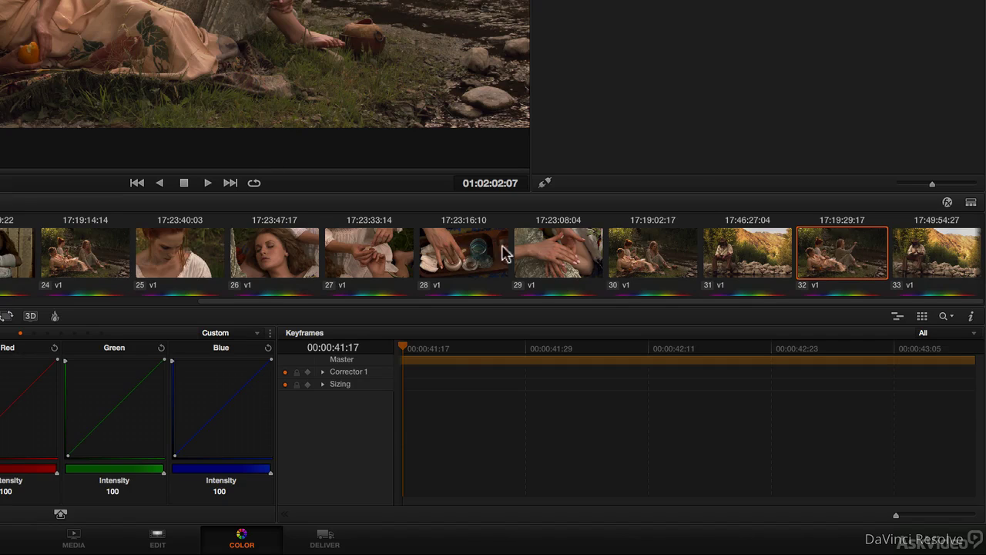
left_click(102, 251)
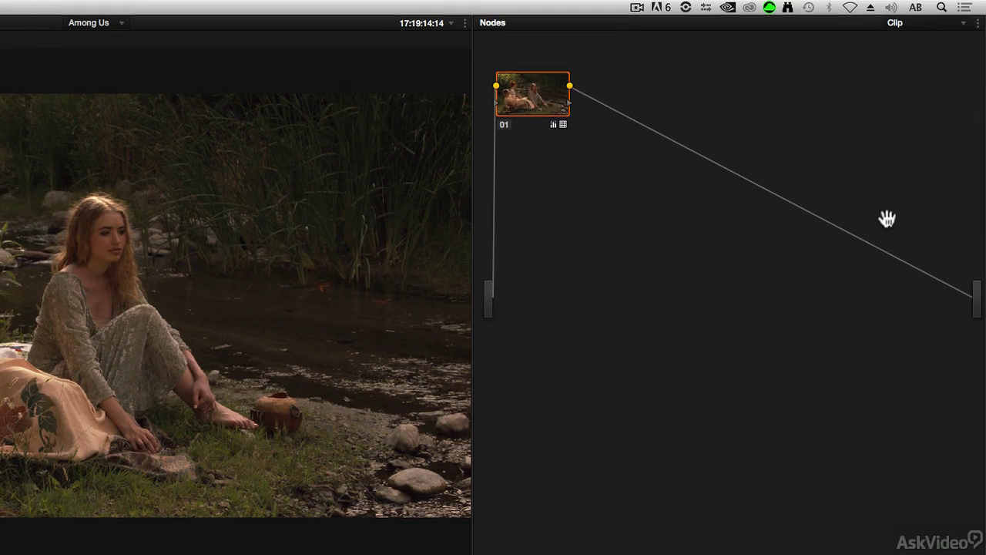
Switch the node graph to Group Post-Clip and grade the group with gain raised to about 1.1, slightly lower gamma and a warmer gamma balance
left_click(951, 23)
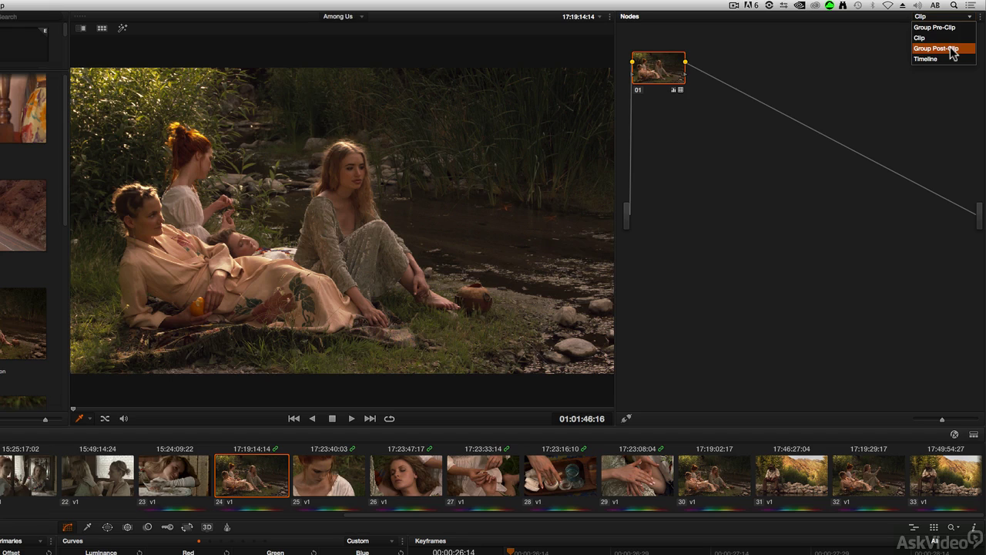
left_click(953, 50)
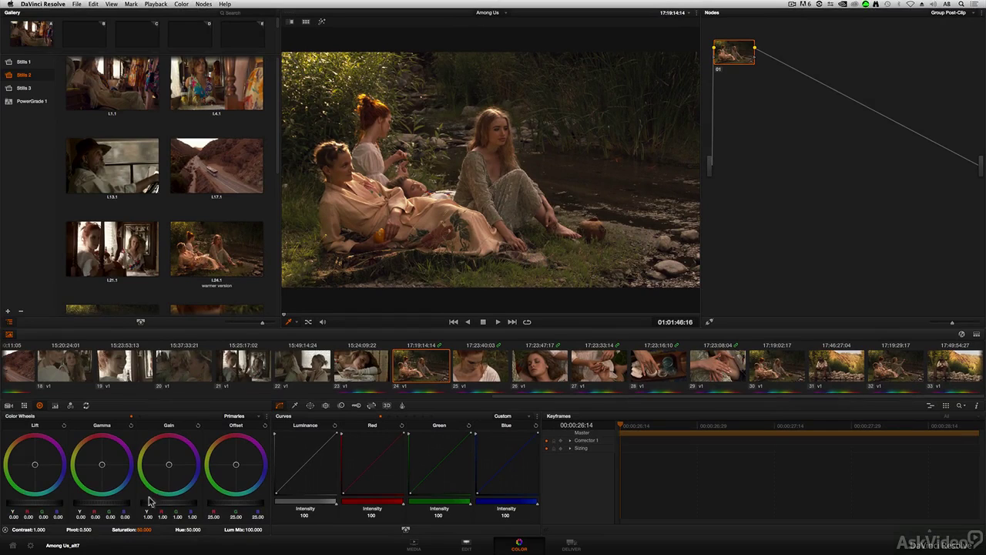
left_click_drag(167, 505, 184, 500)
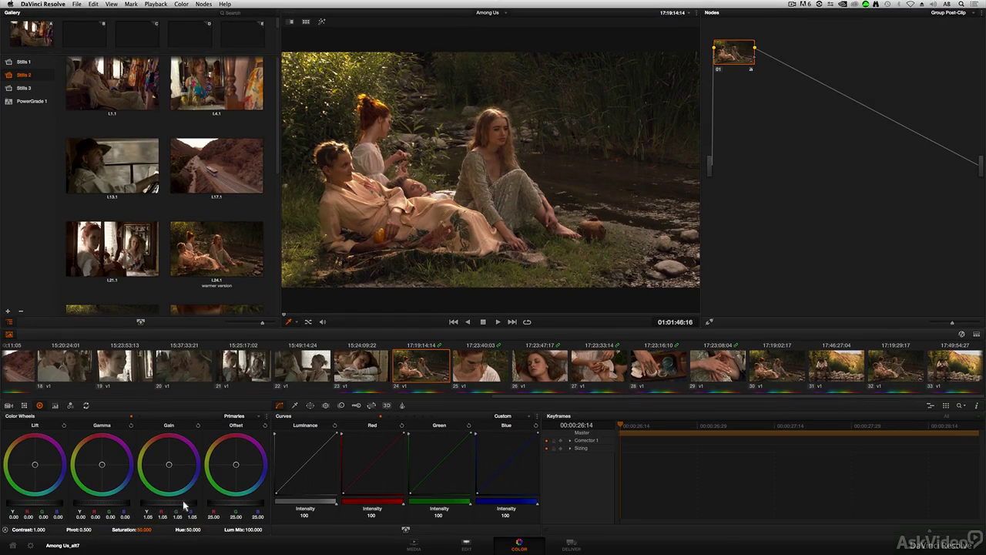
left_click_drag(114, 505, 96, 504)
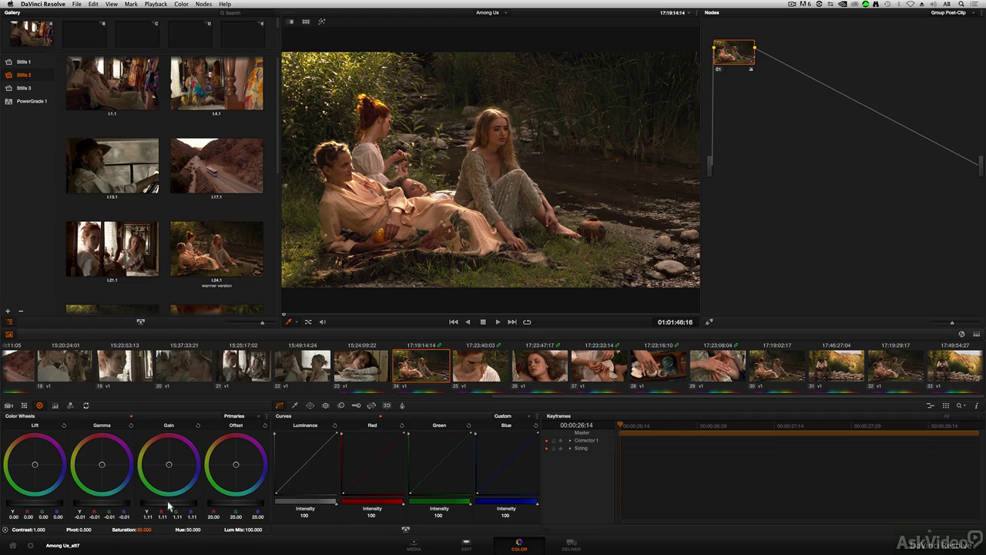
left_click_drag(171, 507, 178, 506)
left_click_drag(115, 477, 101, 465)
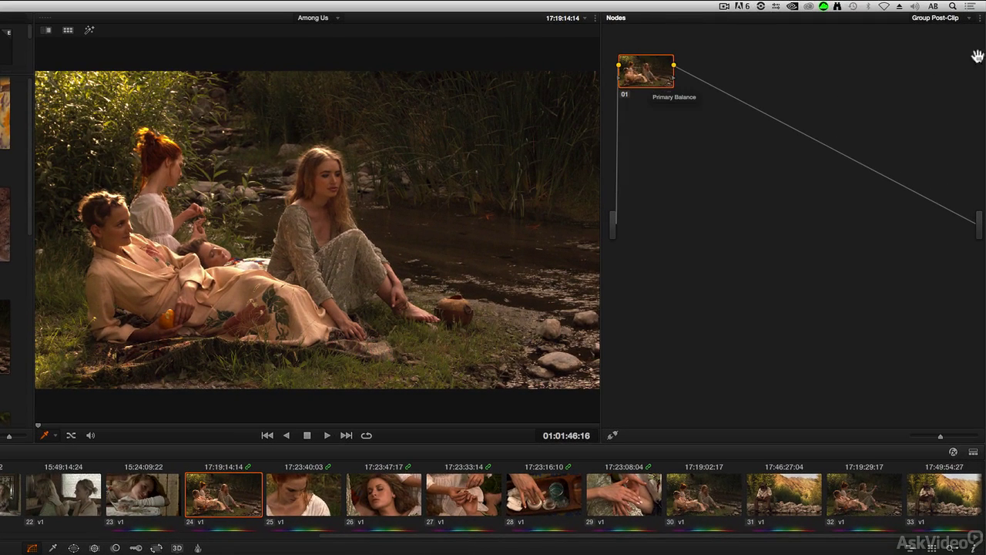
Compare the group grade by toggling post-clip node 01 off and on, and review it on clips 25 to 29
left_click(625, 94)
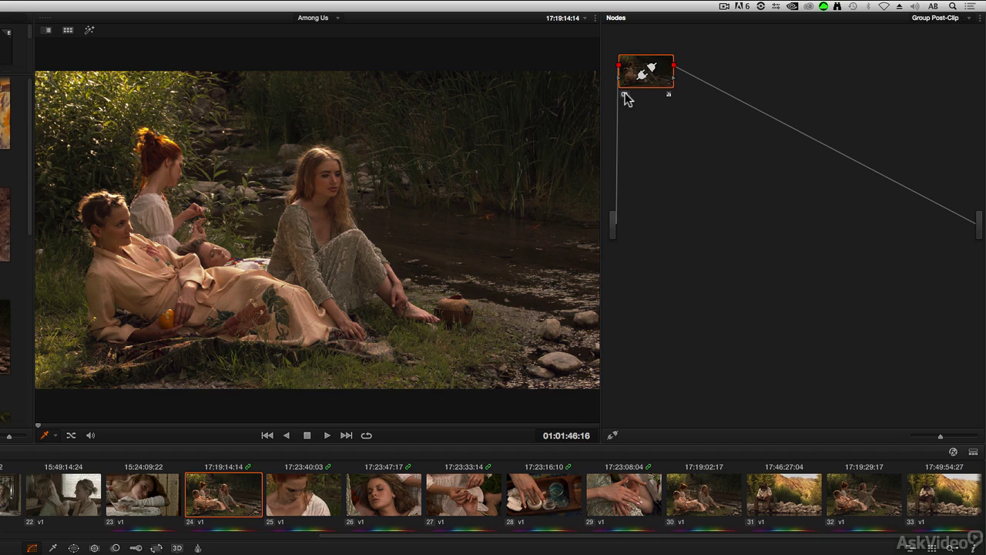
left_click(625, 94)
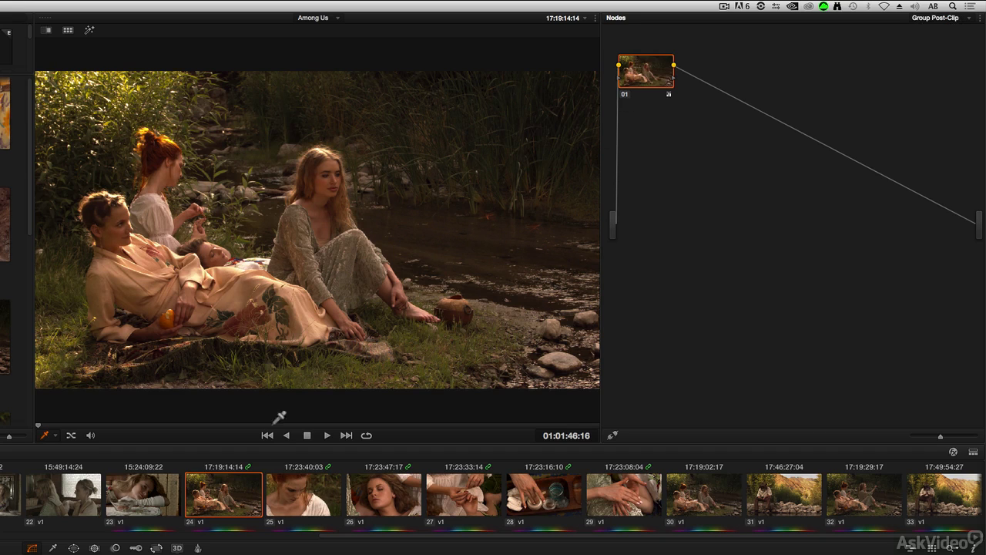
left_click(309, 497)
left_click(401, 505)
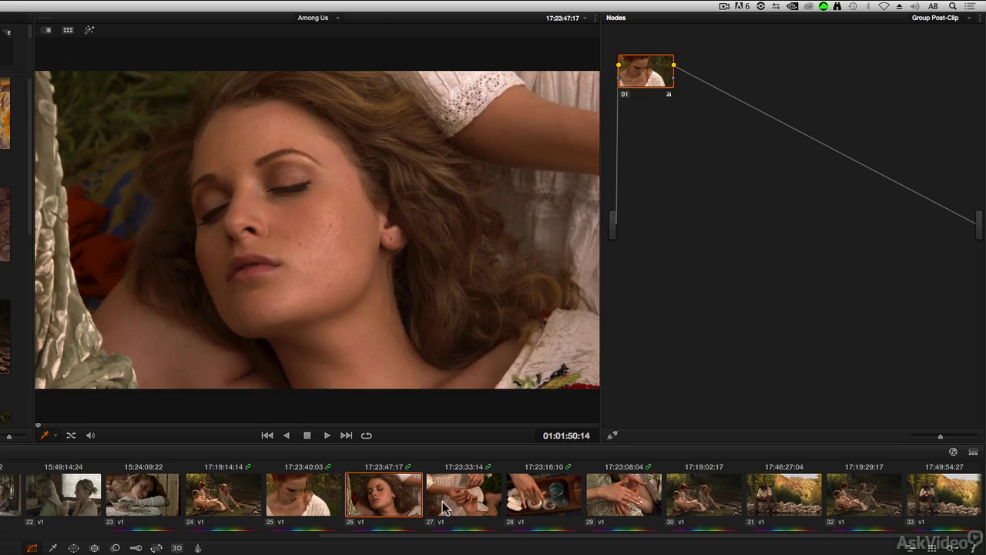
left_click(451, 507)
left_click(544, 507)
left_click(639, 504)
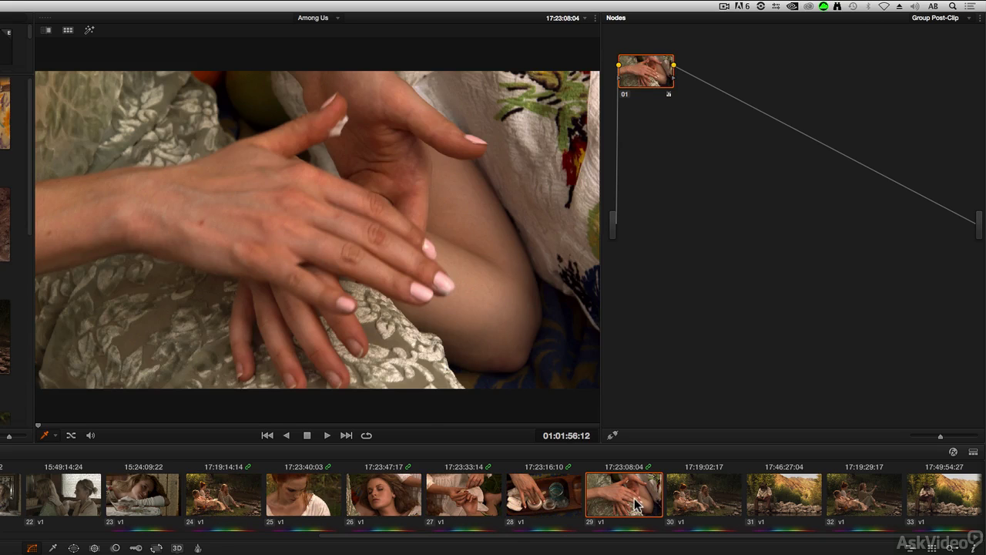
Compare ungrouped clip 30 with clip 29, and toggle clip 29's Group Post-Clip node 01 off and on
left_click(688, 500)
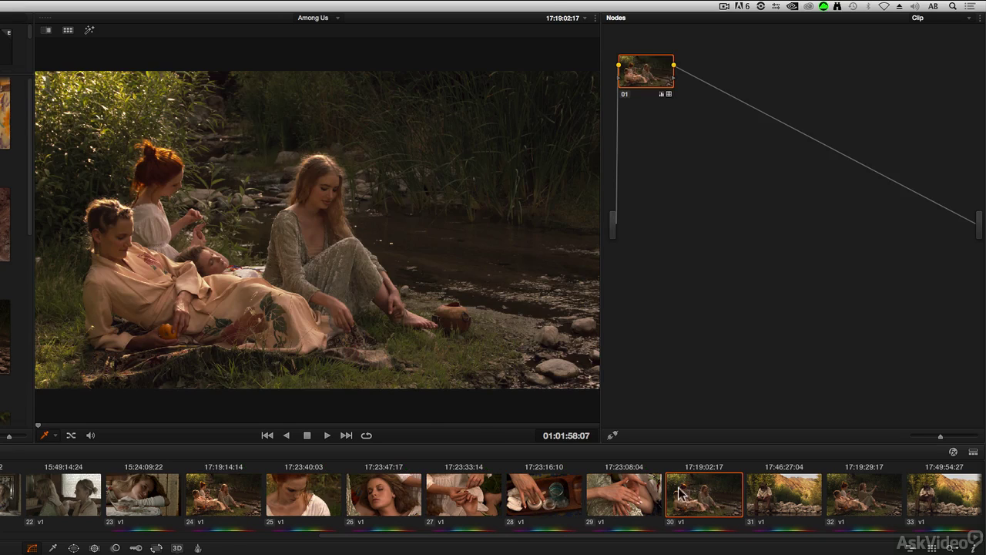
left_click(621, 498)
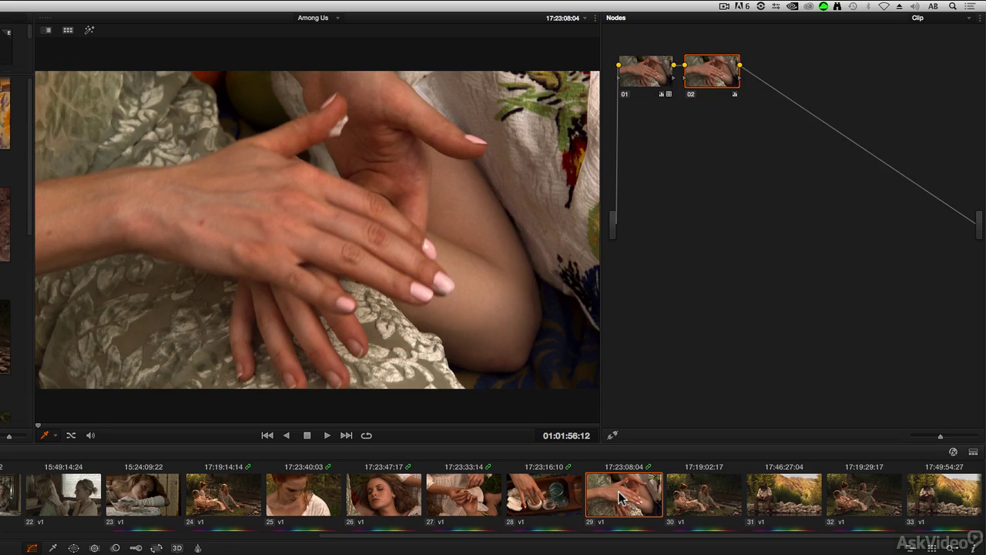
left_click(932, 18)
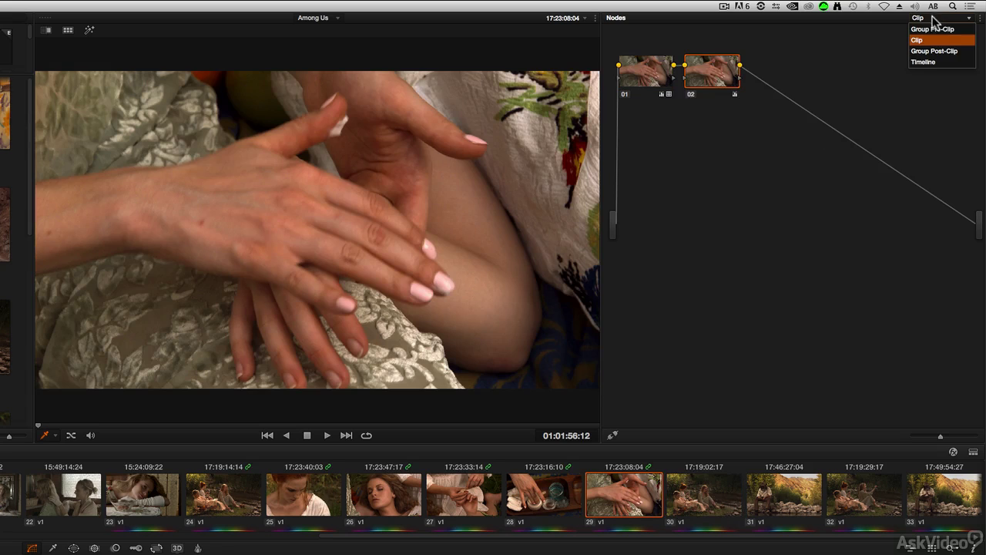
left_click(959, 51)
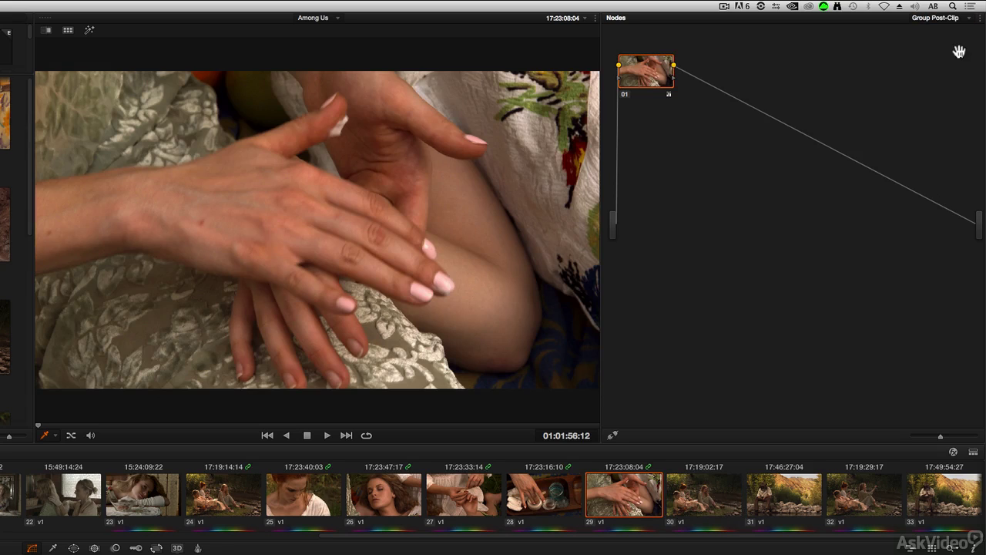
left_click(626, 93)
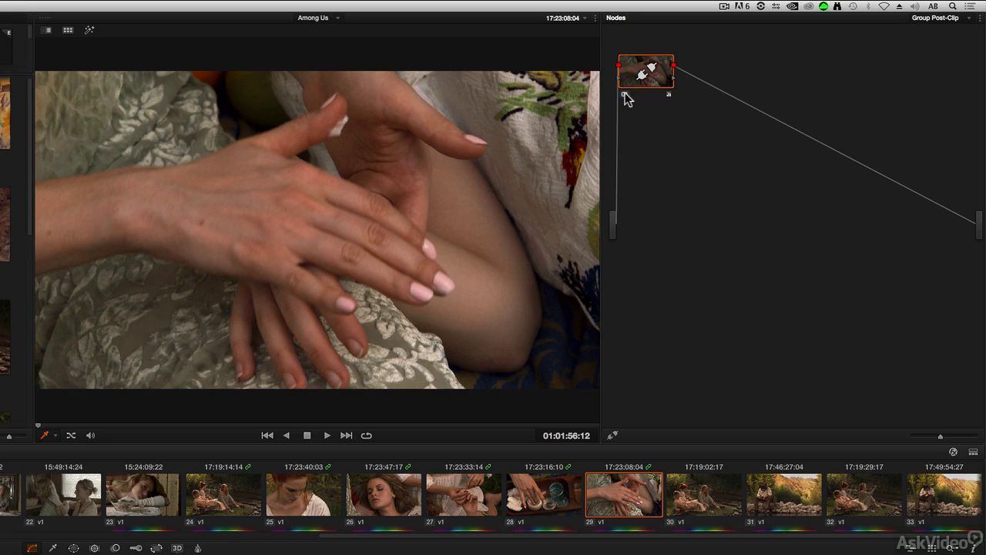
left_click(625, 93)
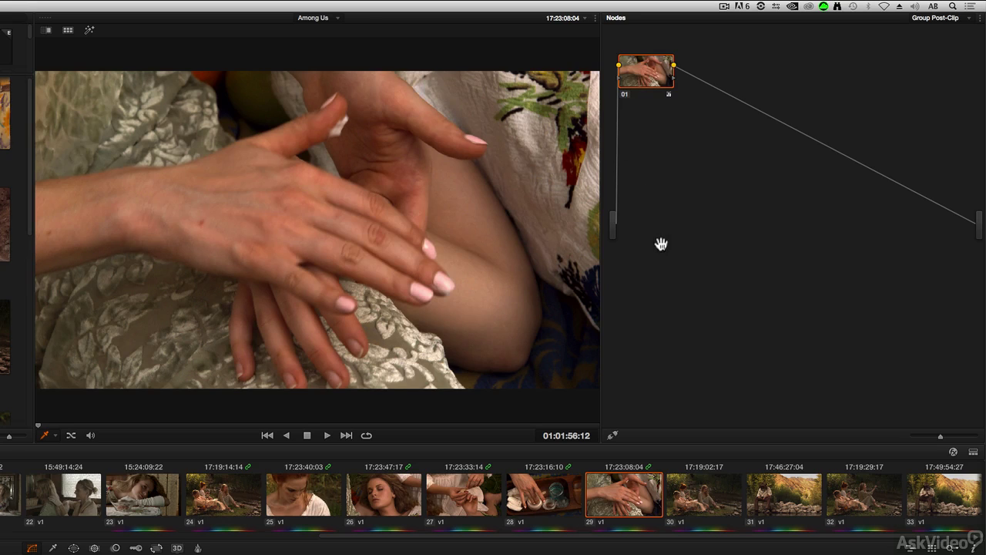
Return the node graph to Clip level and add a new grade version to clip 29
left_click(942, 19)
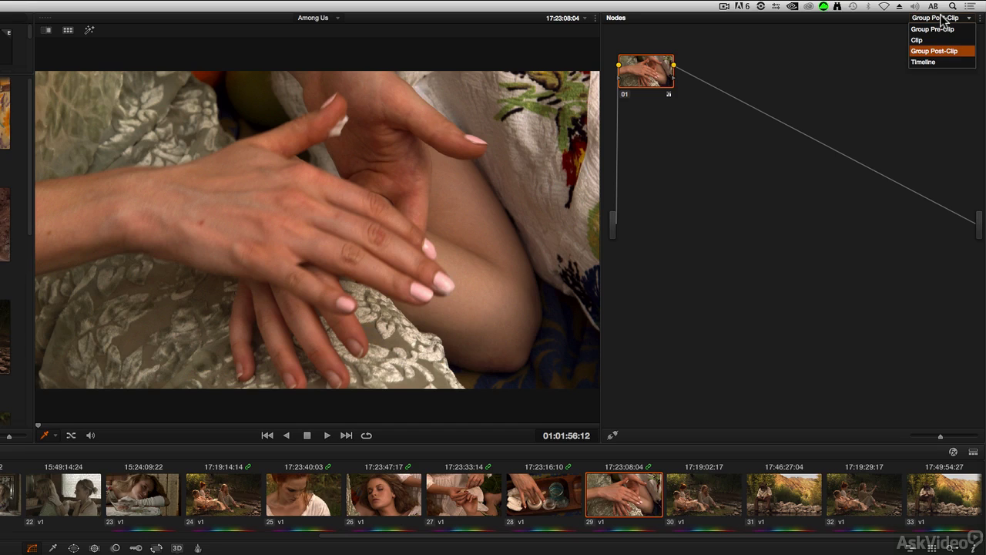
left_click(925, 39)
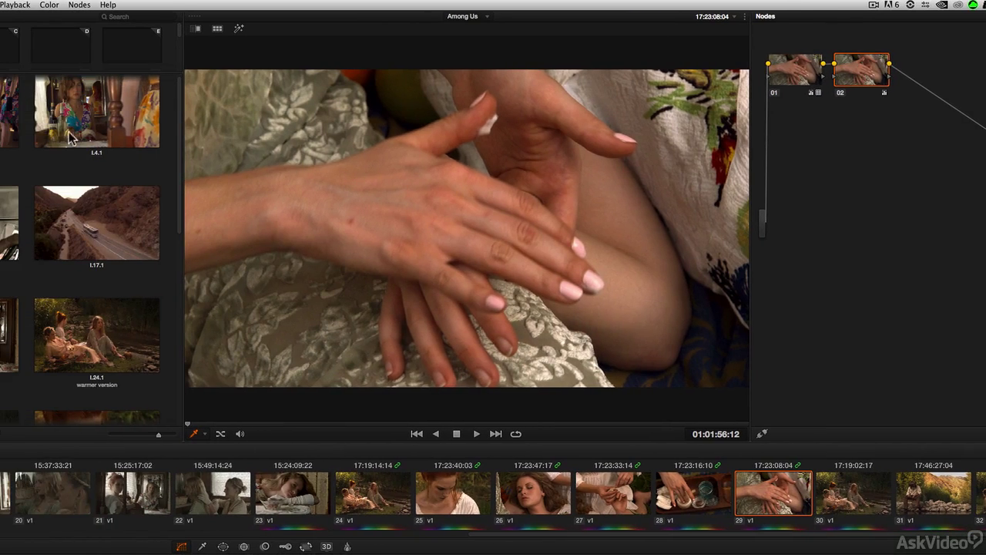
left_click(51, 6)
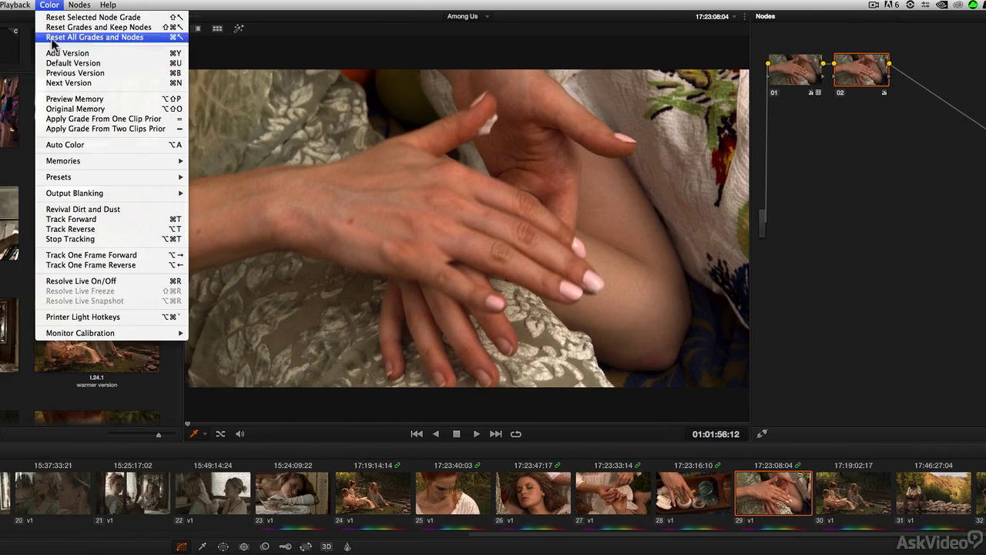
left_click(97, 53)
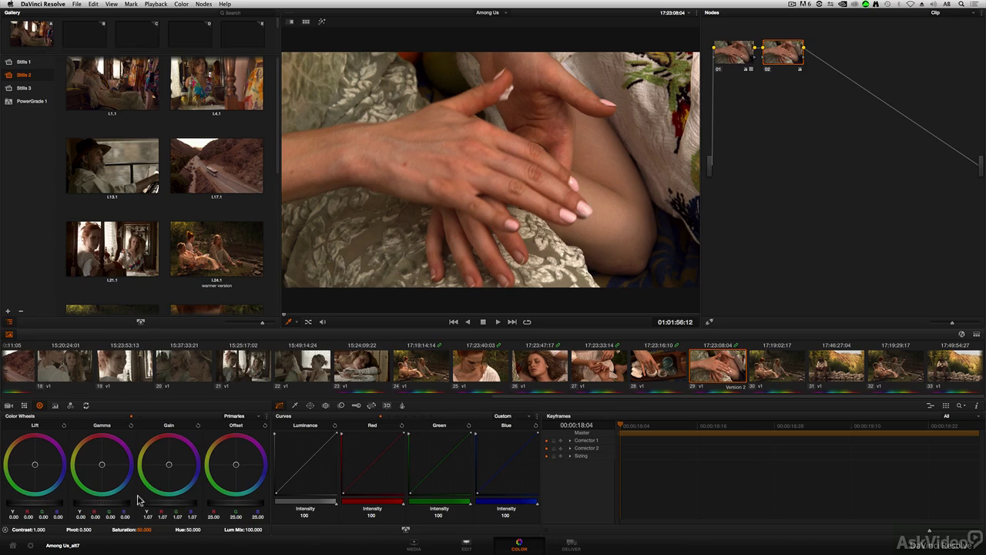
Try a strong blue gain shift on node 02 of clip 29's Version 2, and reset that node's grade
left_click_drag(169, 474, 259, 521)
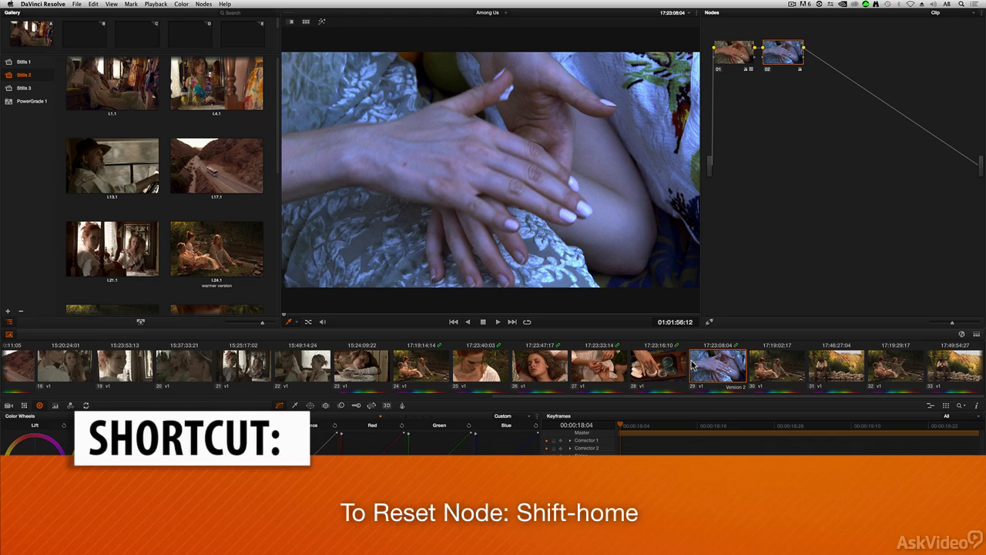
key("shift+Home")
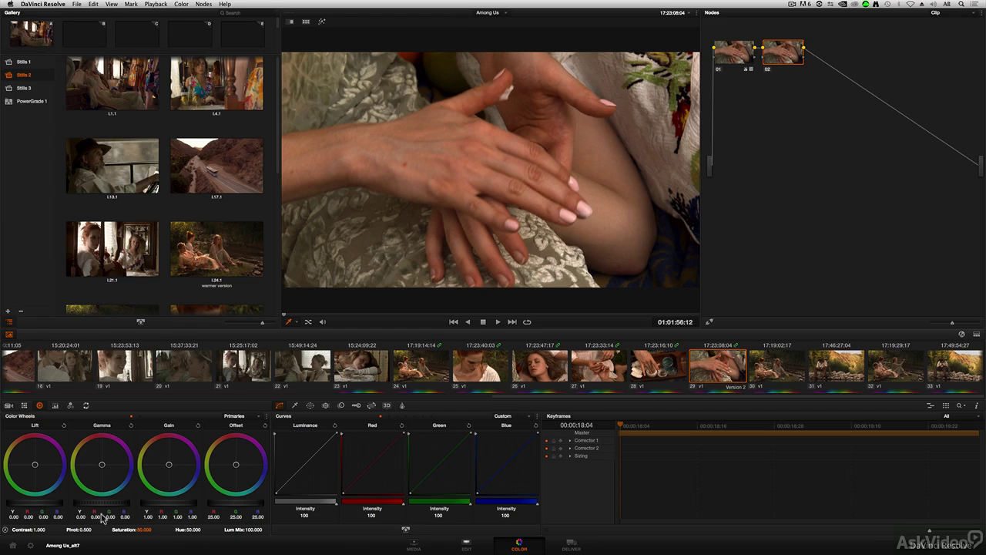
Shift node 02's gamma balance slightly toward blue (red -0.01, blue 0.01), and compare Version 1 with Version 2
left_click_drag(110, 470, 118, 484)
key("ctrl+b")
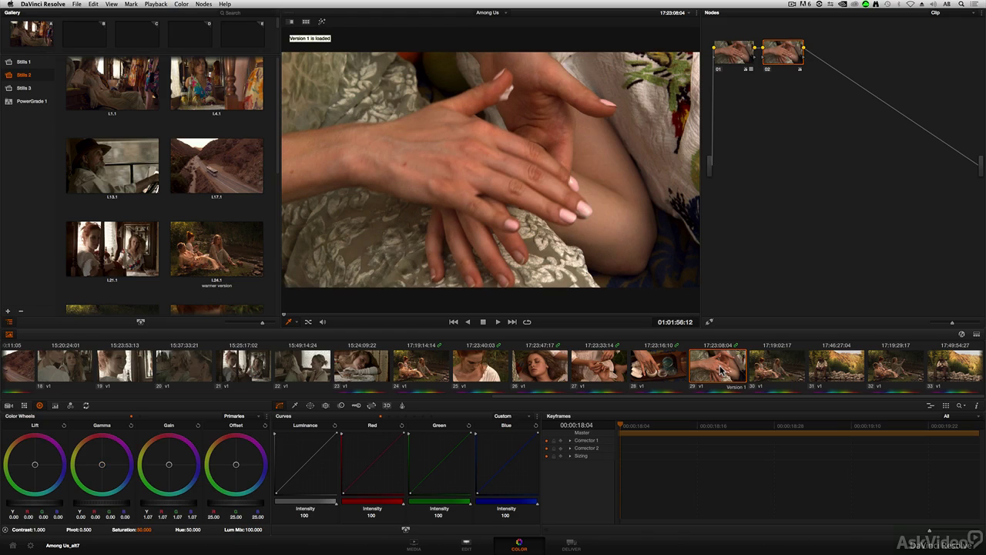
key("ctrl+n")
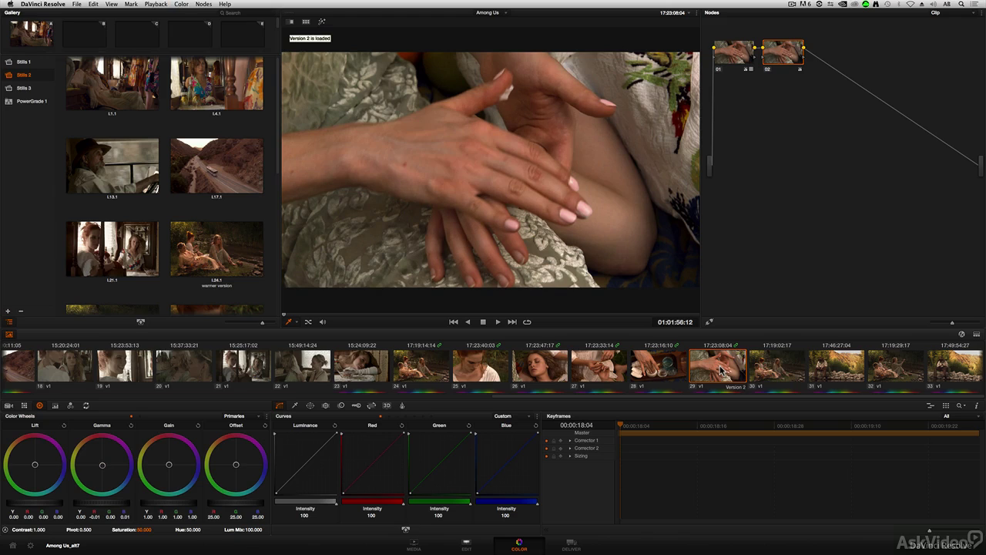